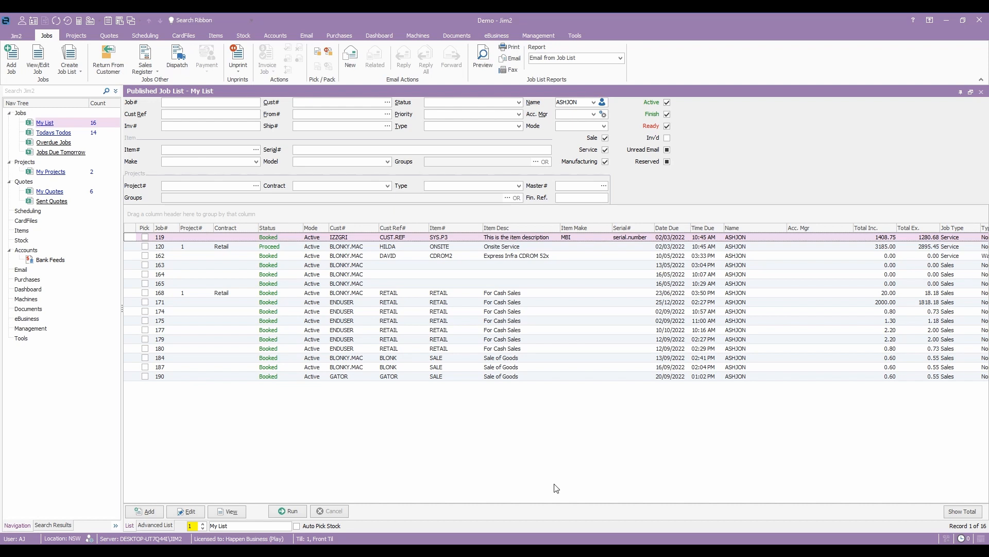
Display the list of banking payment types in the system setups.
{"action": "left_click", "coordinate": [575, 35]}
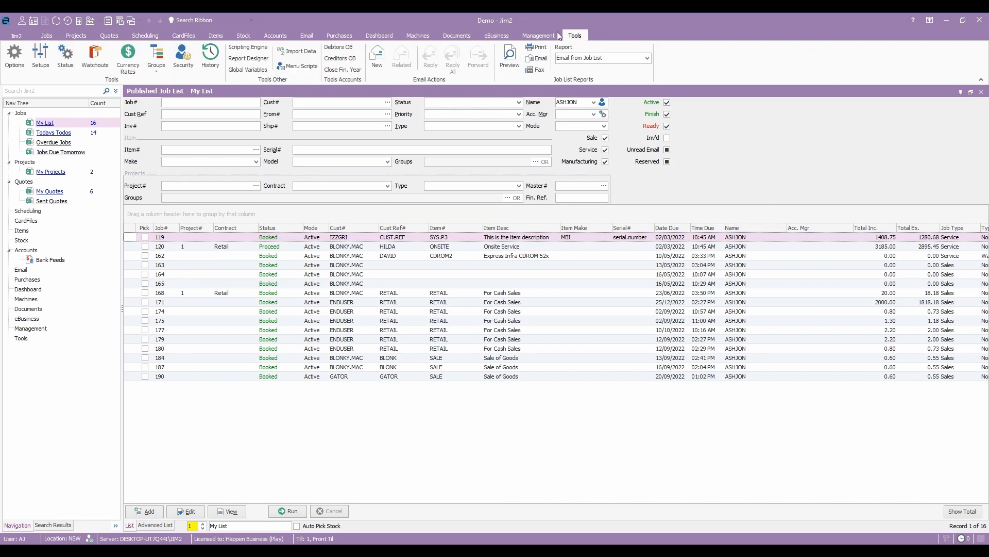
{"action": "left_click", "coordinate": [41, 56]}
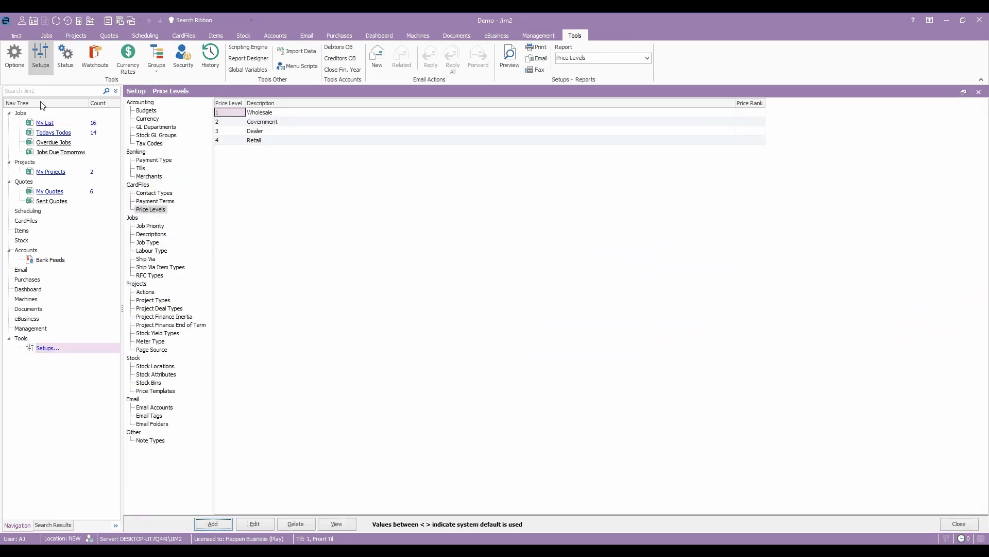
{"action": "left_click", "coordinate": [158, 162]}
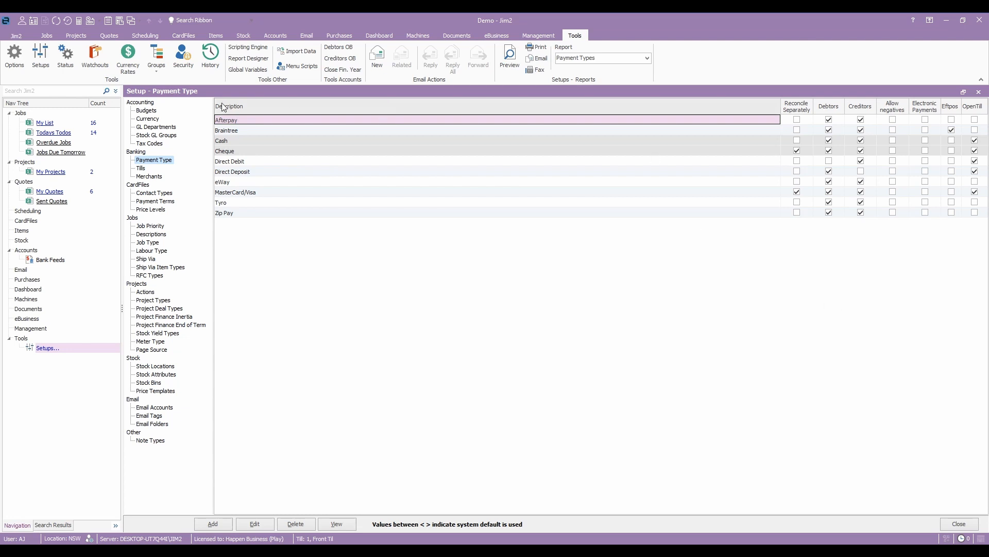
Review the default debtor and creditor payment type choices in the bank feeds options.
{"action": "left_click", "coordinate": [11, 61]}
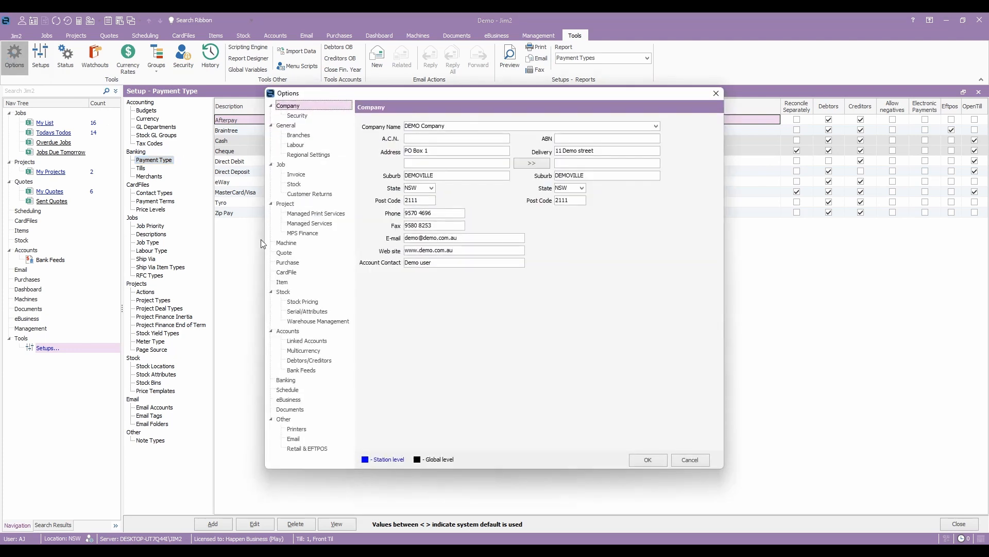
{"action": "left_click", "coordinate": [311, 370]}
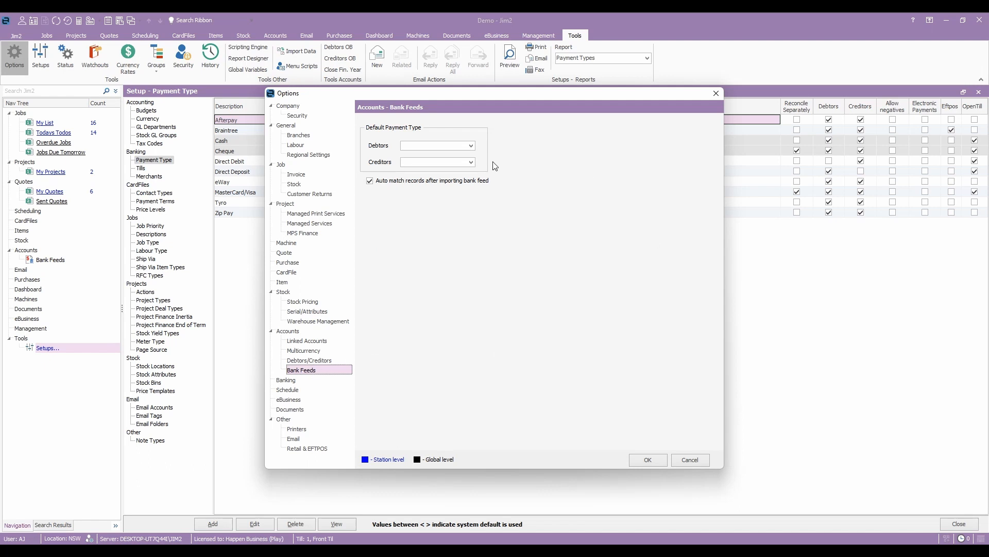
{"action": "left_click", "coordinate": [471, 146]}
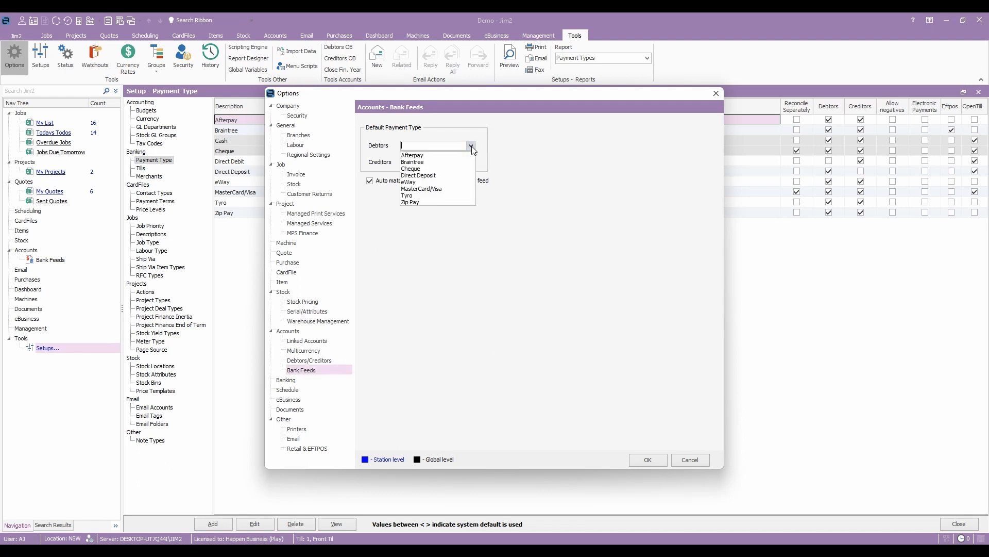
{"action": "left_click", "coordinate": [472, 147]}
{"action": "left_click", "coordinate": [471, 163]}
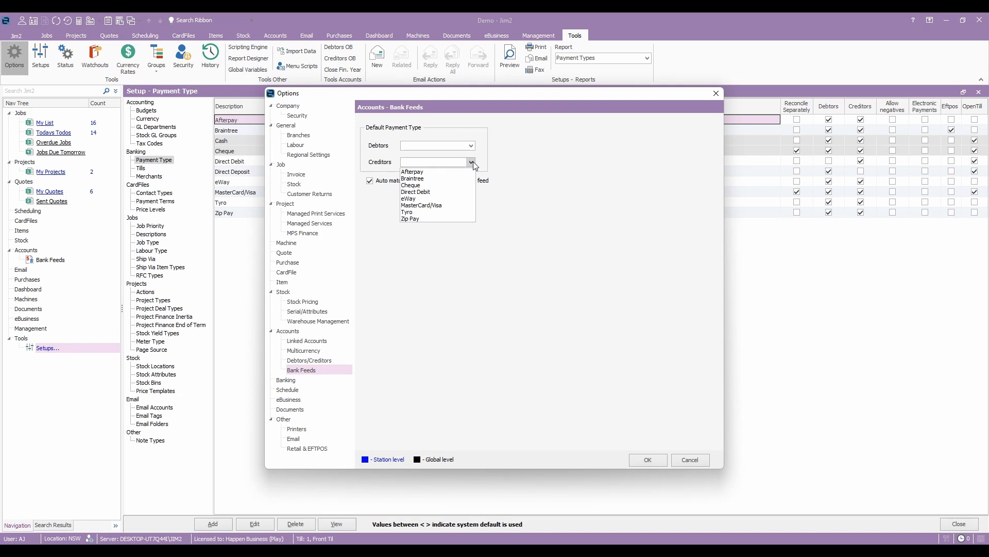
{"action": "left_click", "coordinate": [473, 162]}
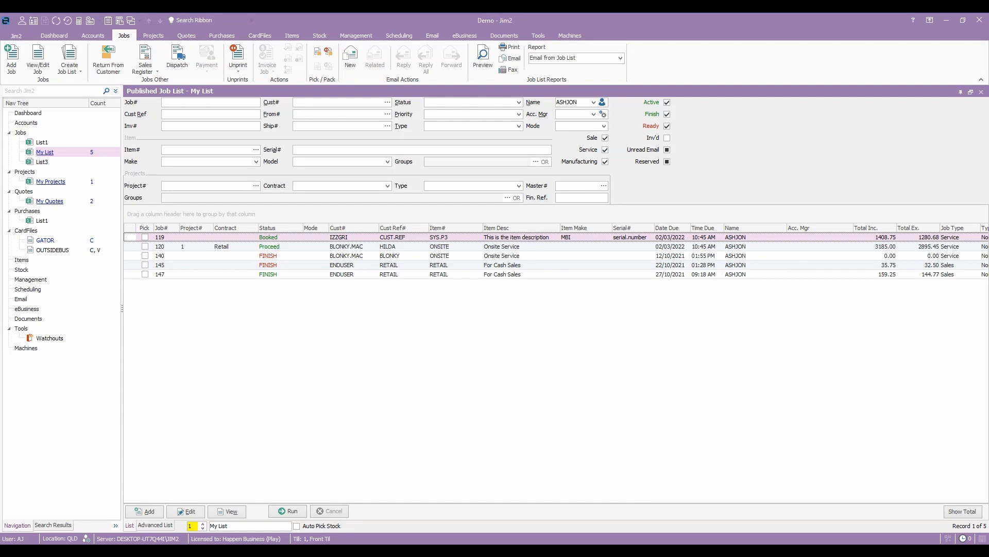
Review Cheque Account 1's transaction import bank choices in the general ledger and save its default tax code as X (Exclude from GST).
{"action": "left_click", "coordinate": [98, 36]}
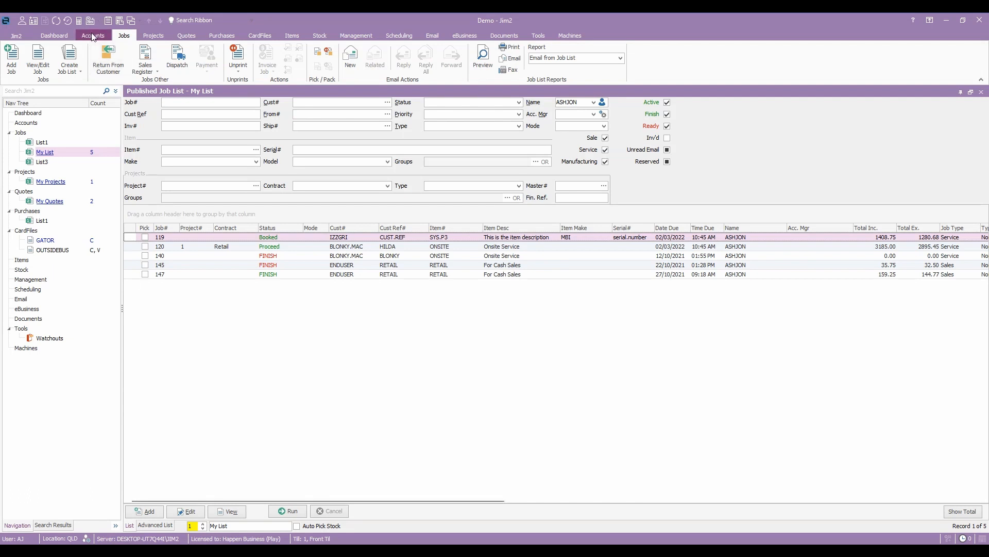
{"action": "left_click", "coordinate": [114, 54]}
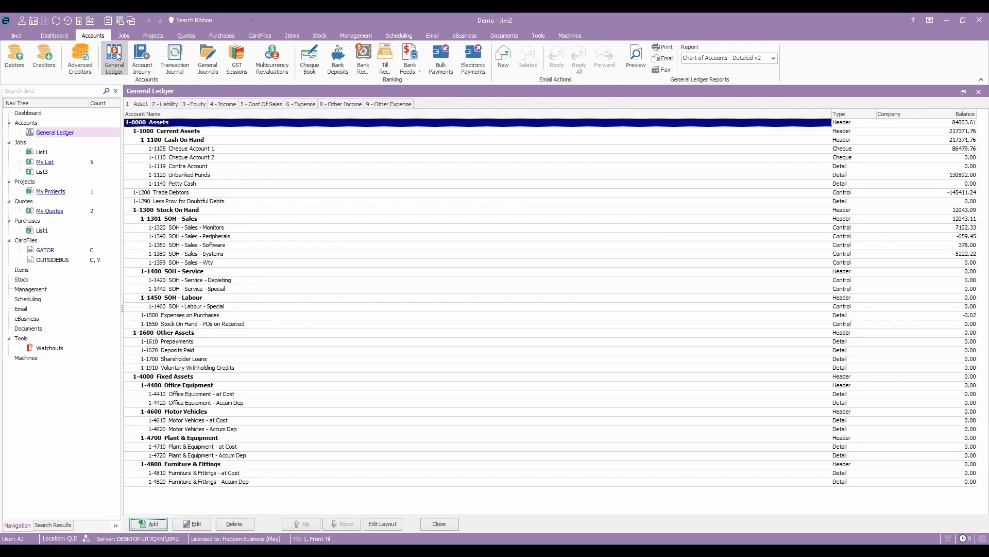
{"action": "double_click", "coordinate": [194, 150]}
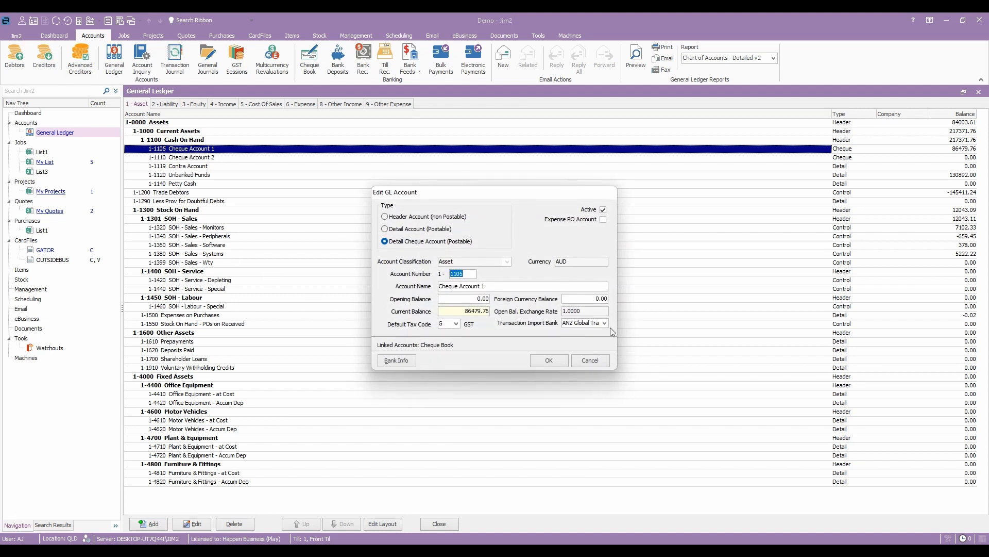
{"action": "left_click", "coordinate": [604, 323]}
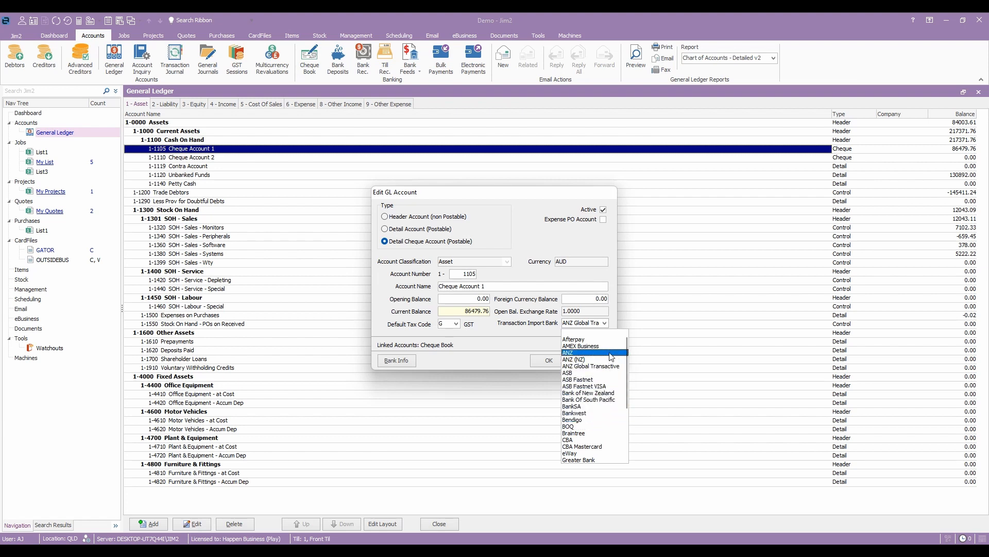
{"action": "left_click", "coordinate": [605, 323]}
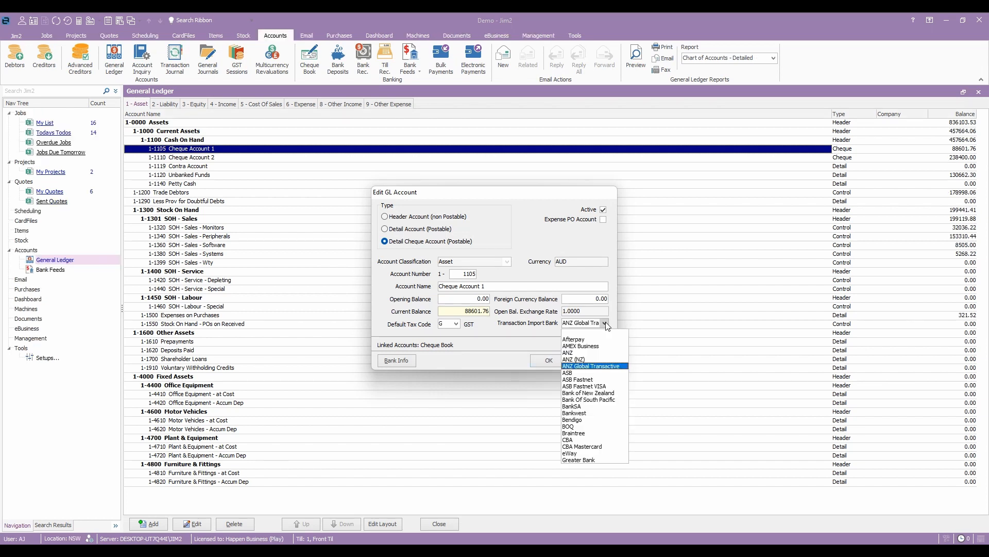
{"action": "left_click", "coordinate": [605, 323]}
{"action": "left_click", "coordinate": [457, 323]}
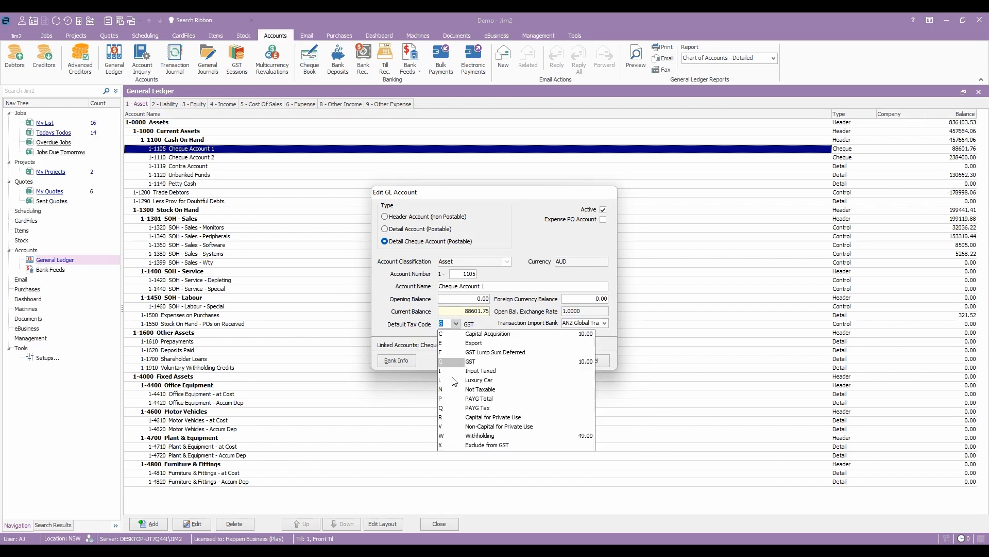
{"action": "left_click", "coordinate": [446, 446]}
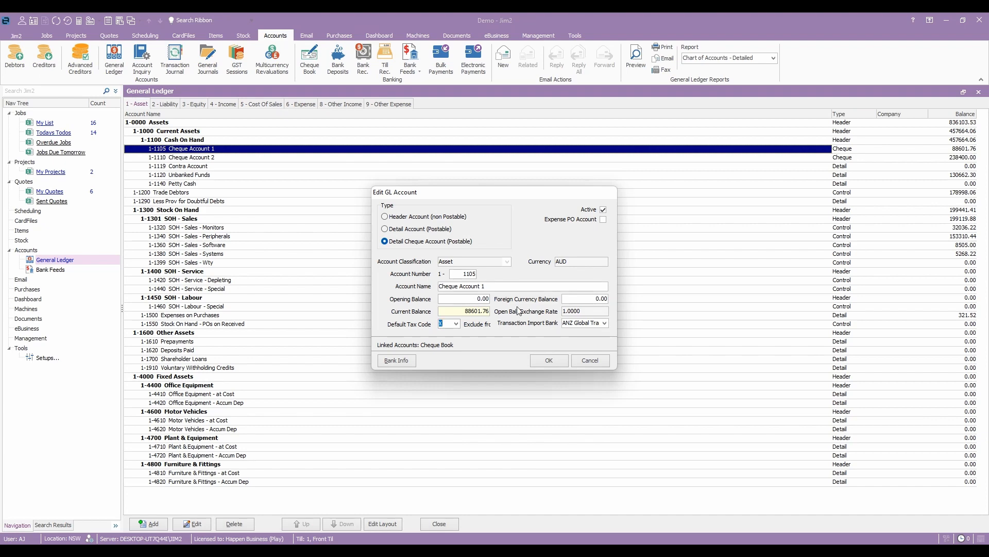
{"action": "left_click", "coordinate": [549, 359]}
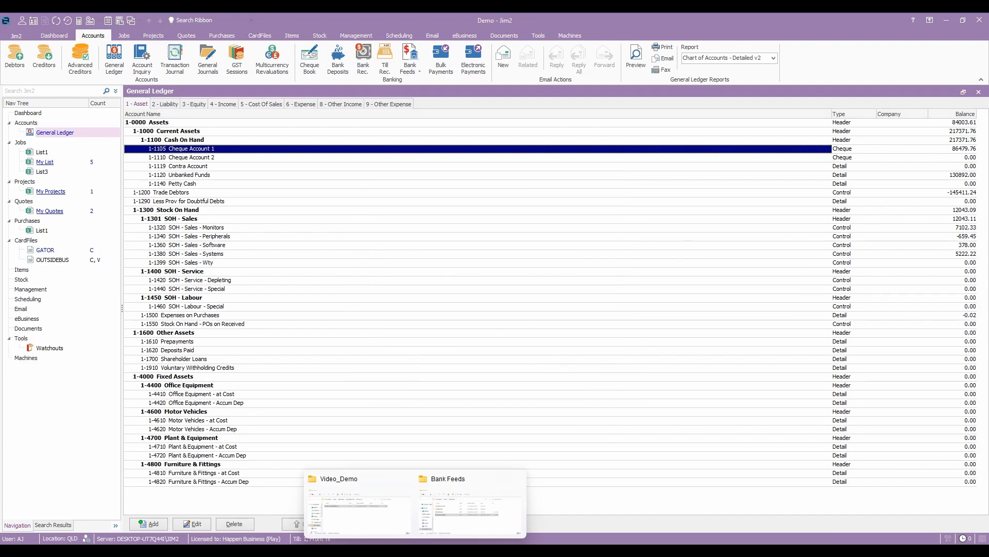
Check the bank statement file ANZ GT Apr14_DemoVid in the Video_Demo folder and return to the general ledger.
{"action": "left_click", "coordinate": [375, 501]}
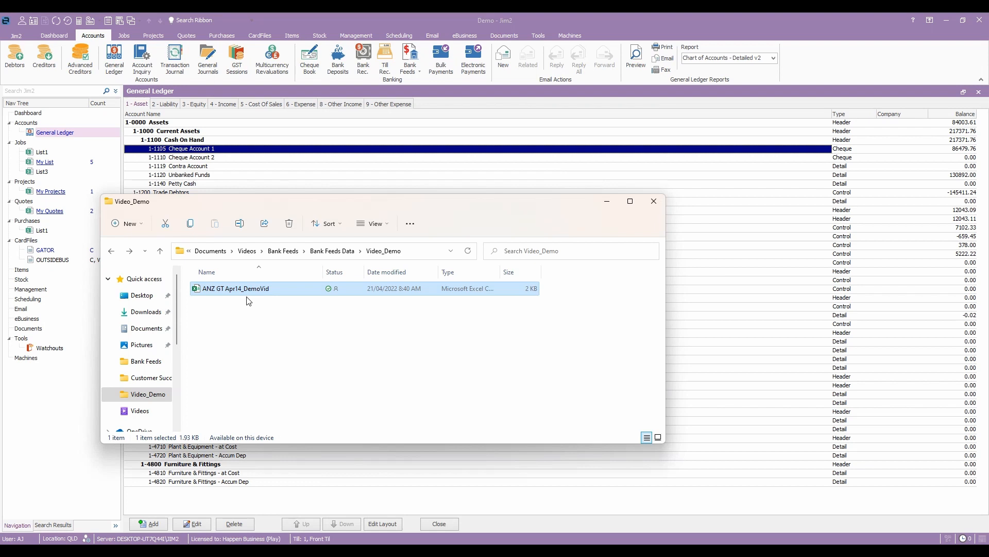
{"action": "left_click", "coordinate": [202, 153]}
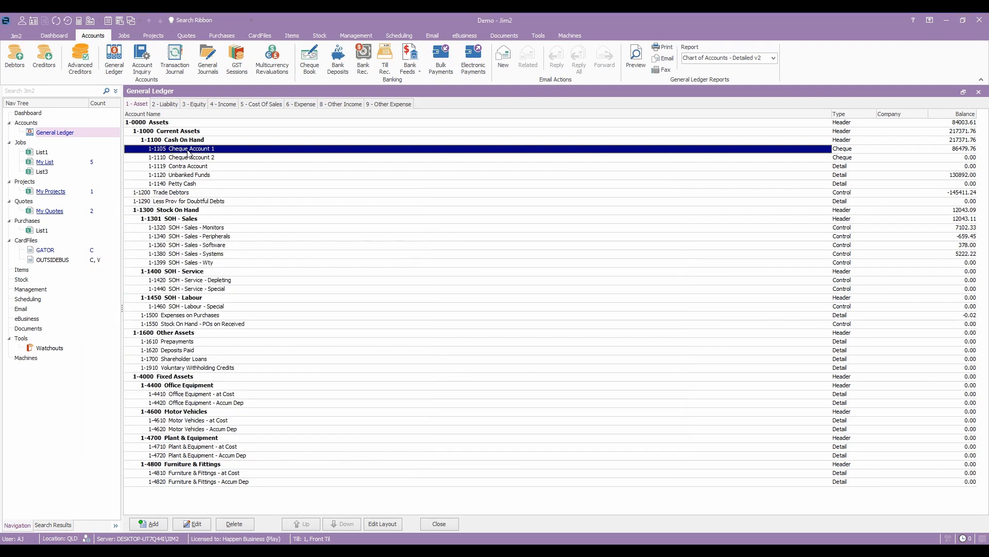
Open Bank Feeds for account 11105 Cheque Account 1 and import the bank statement ANZ GT Apr14_DemoVid.
{"action": "left_click", "coordinate": [412, 56]}
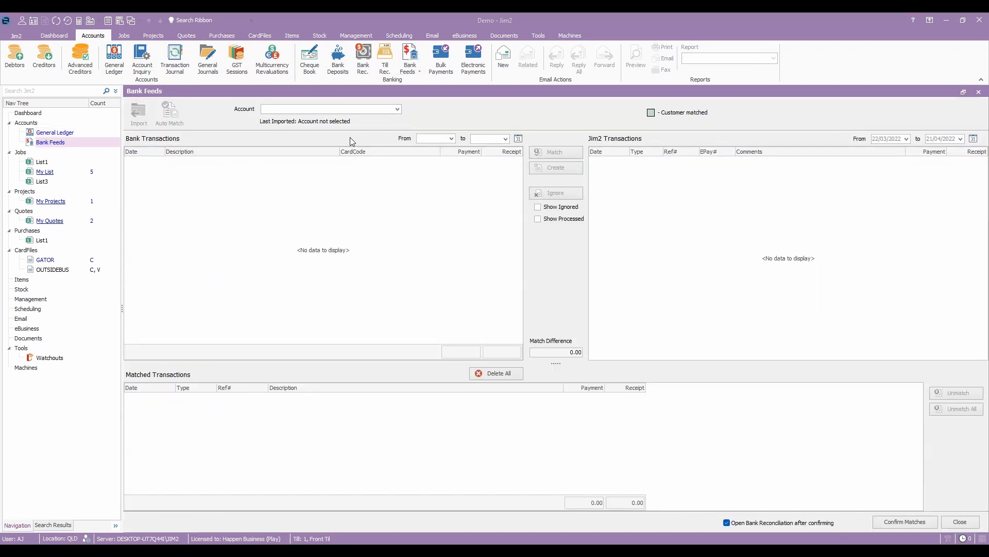
{"action": "left_click", "coordinate": [398, 109]}
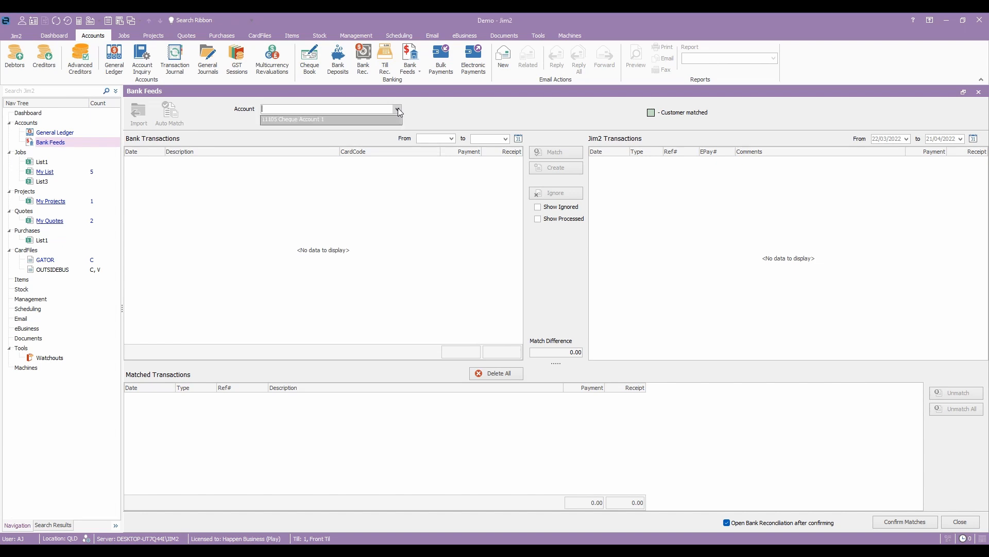
{"action": "left_click", "coordinate": [329, 119]}
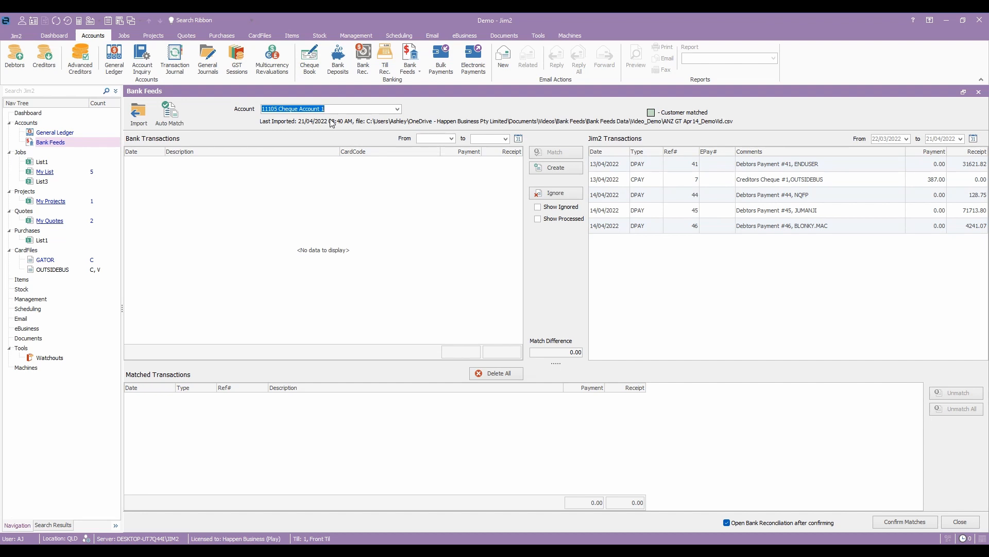
{"action": "left_click", "coordinate": [136, 120]}
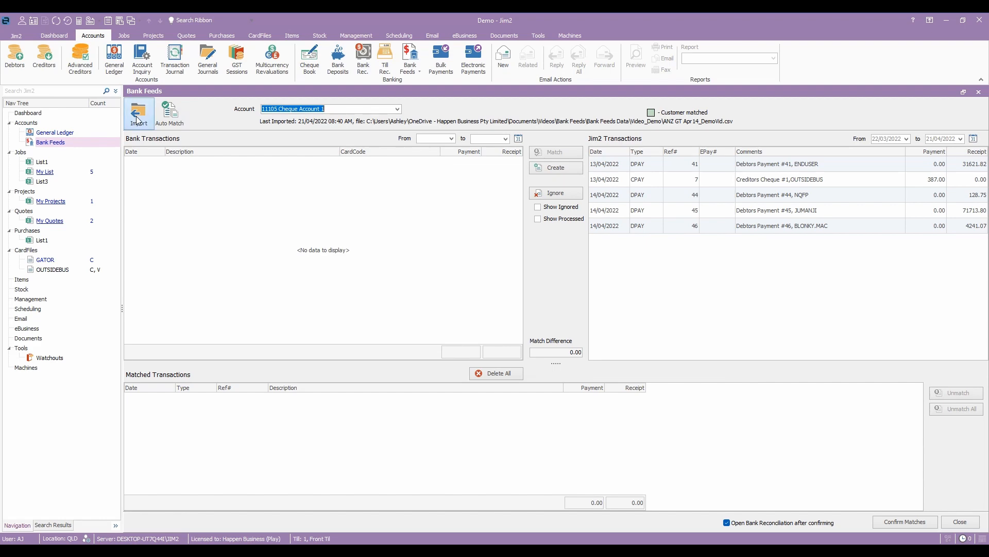
{"action": "left_click", "coordinate": [147, 100]}
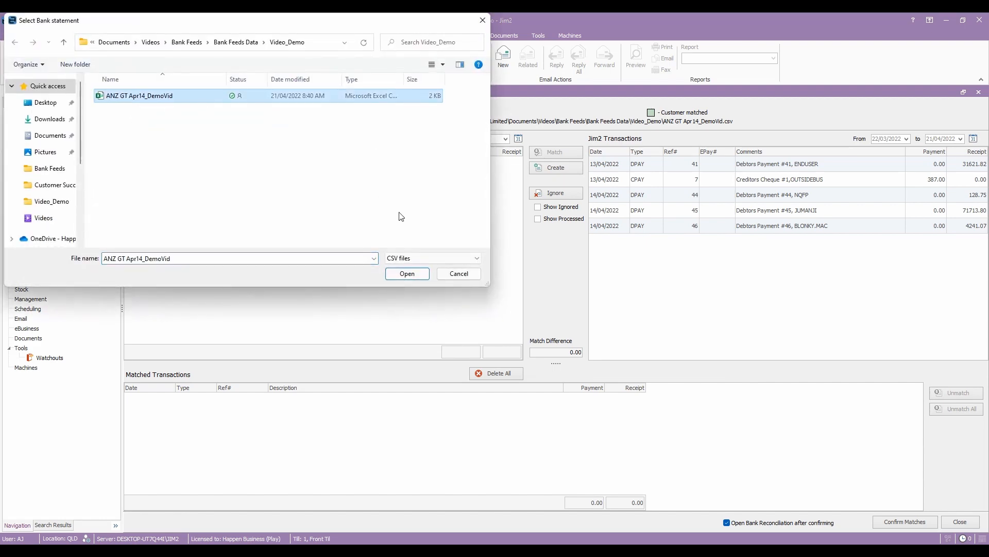
{"action": "left_click", "coordinate": [407, 274]}
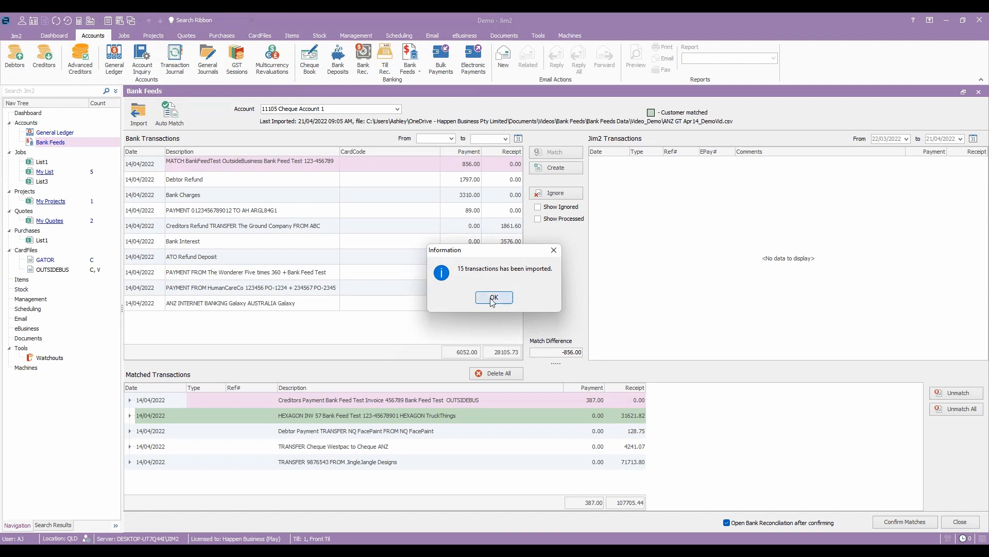
{"action": "left_click", "coordinate": [494, 299]}
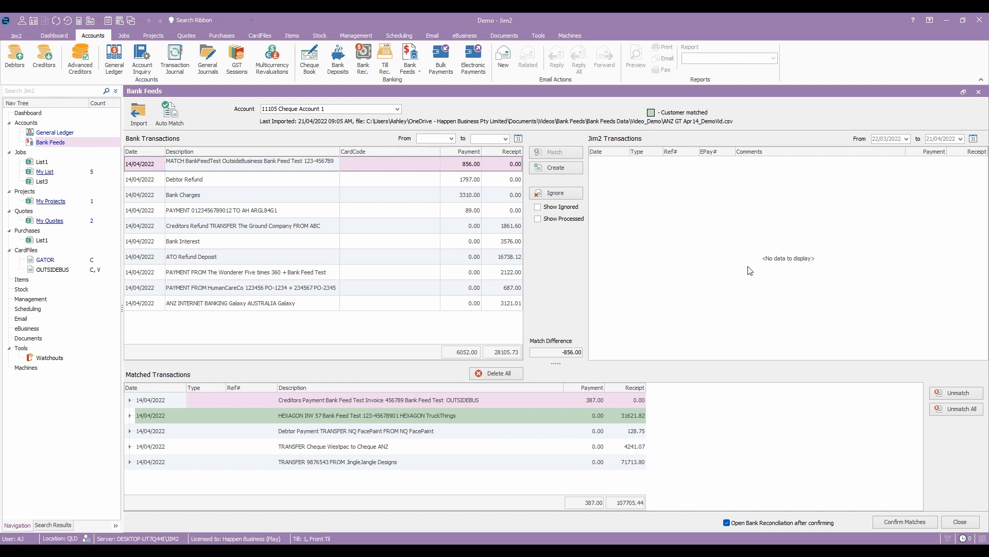
Unmatch the JingleJangle Designs transfer in the matched transactions.
{"action": "left_click", "coordinate": [253, 261]}
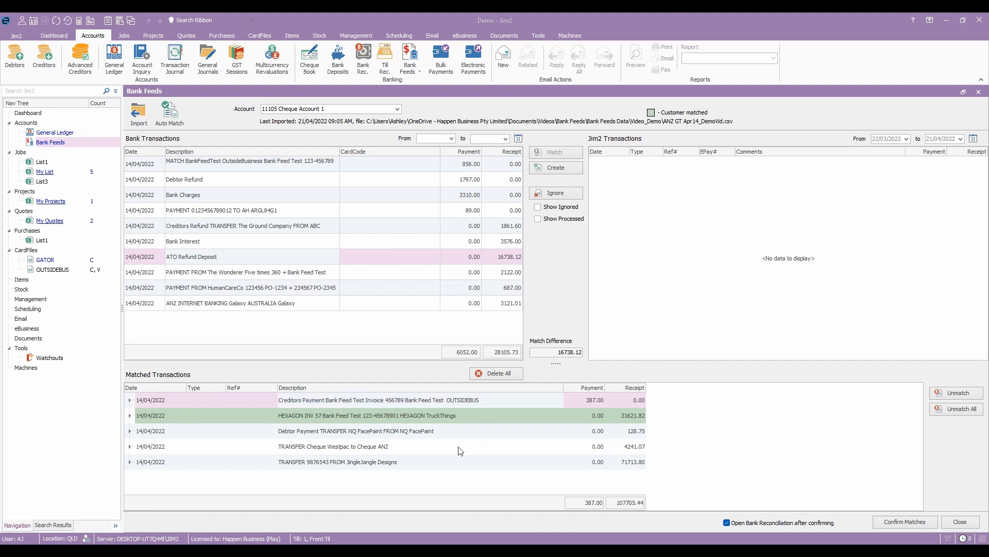
{"action": "left_click", "coordinate": [435, 465]}
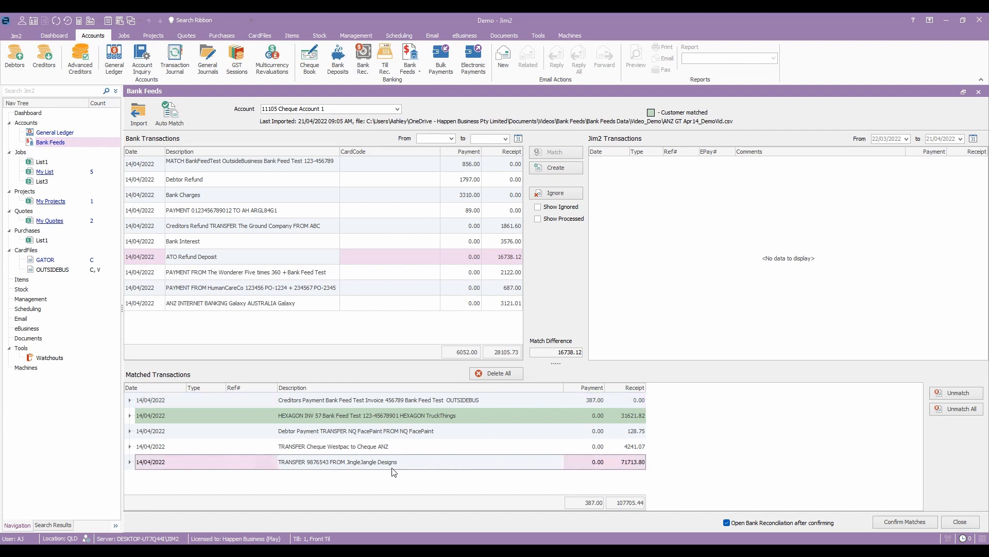
{"action": "left_click", "coordinate": [958, 394]}
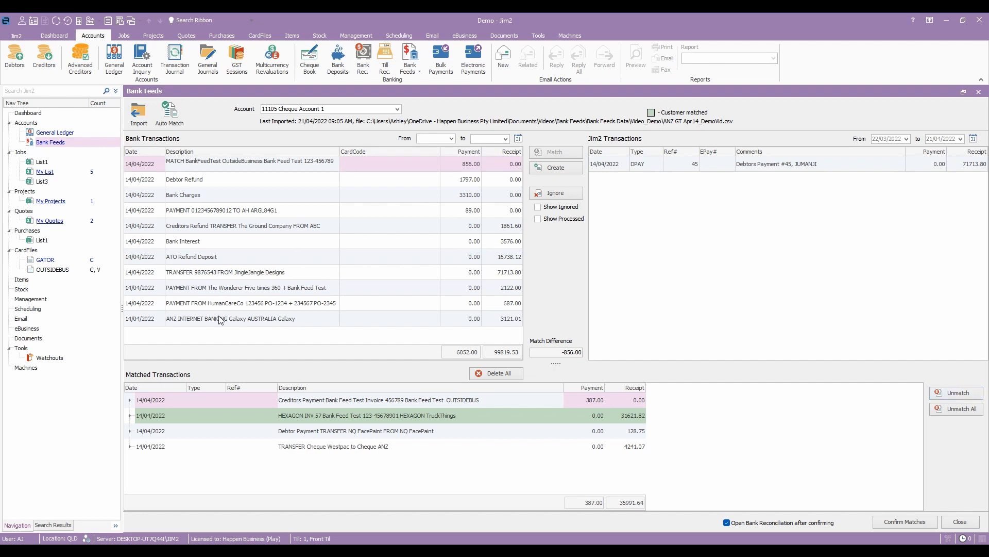
Match the JingleJangle Designs bank transfer to the JUMANJI debtors payment.
{"action": "left_click", "coordinate": [258, 272]}
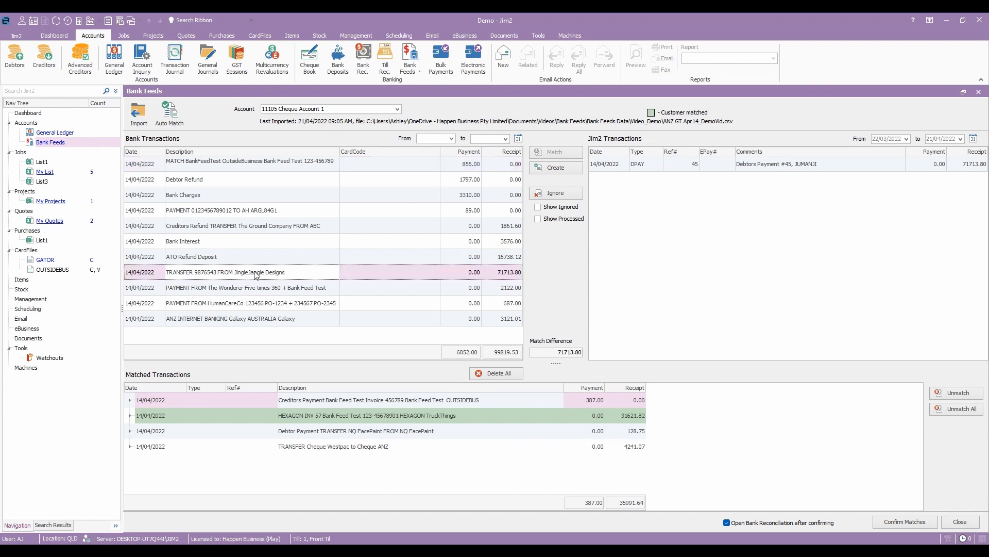
{"action": "left_click", "coordinate": [787, 165]}
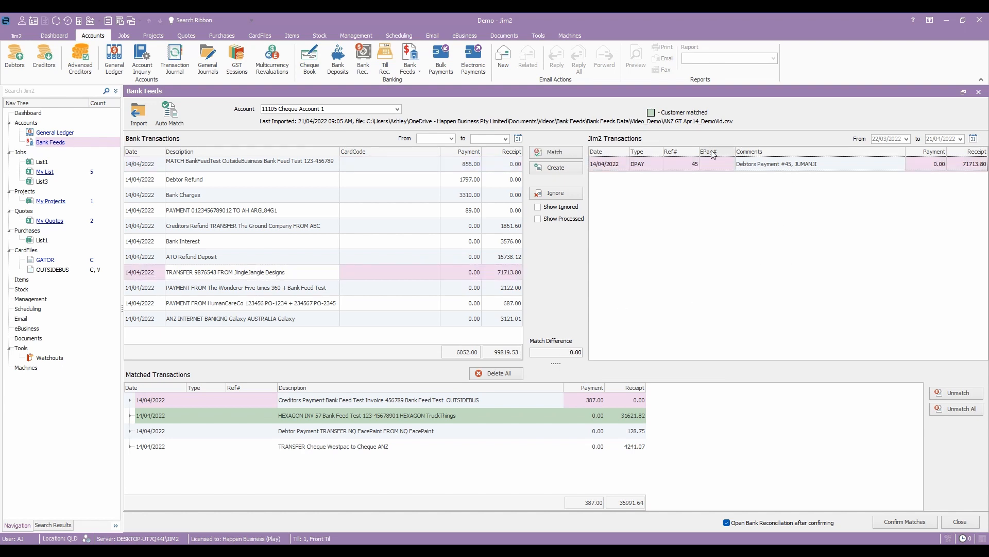
{"action": "left_click", "coordinate": [552, 152]}
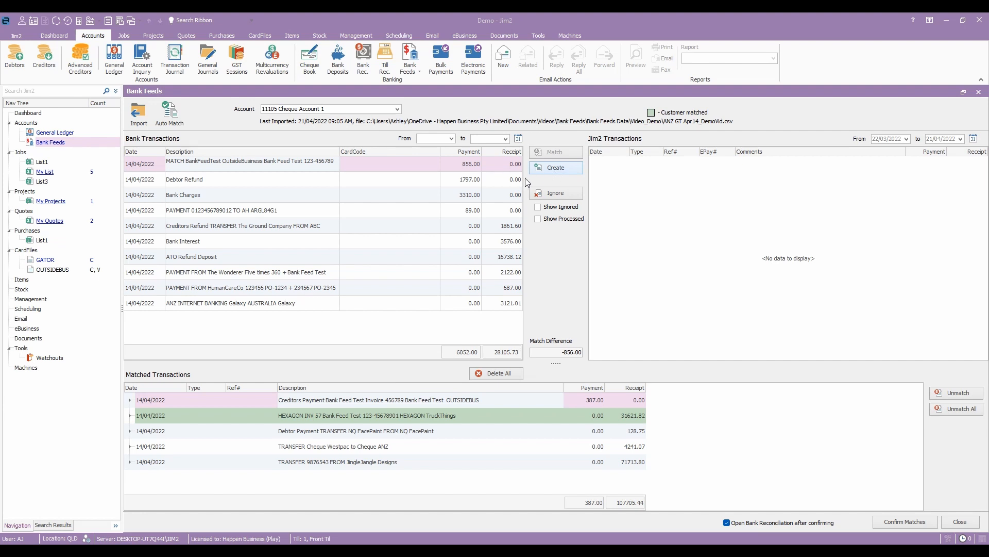
Select the bank transaction PAYMENT FROM The Wonderer Five times 360 + Bank Feed Test.
{"action": "left_click", "coordinate": [213, 272]}
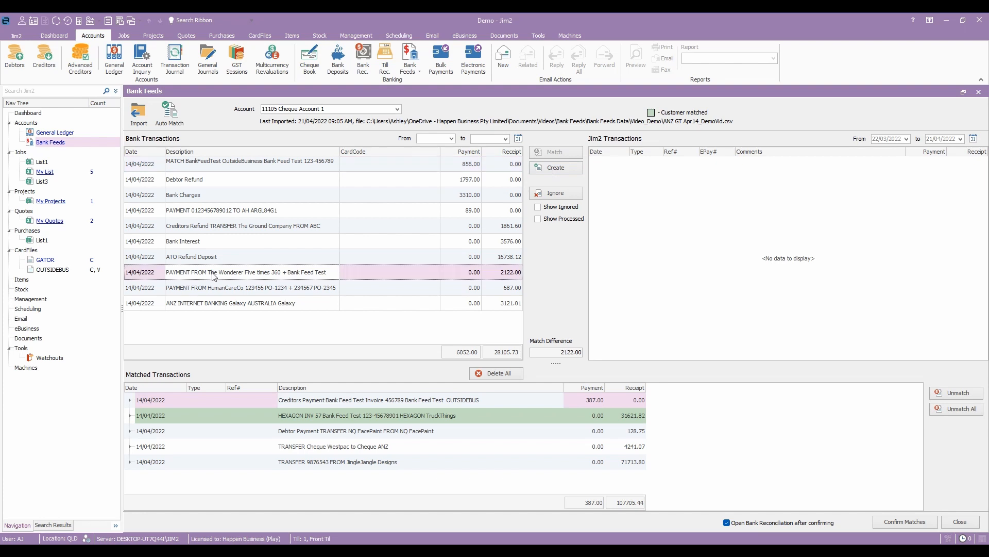
{"action": "left_click", "coordinate": [559, 169]}
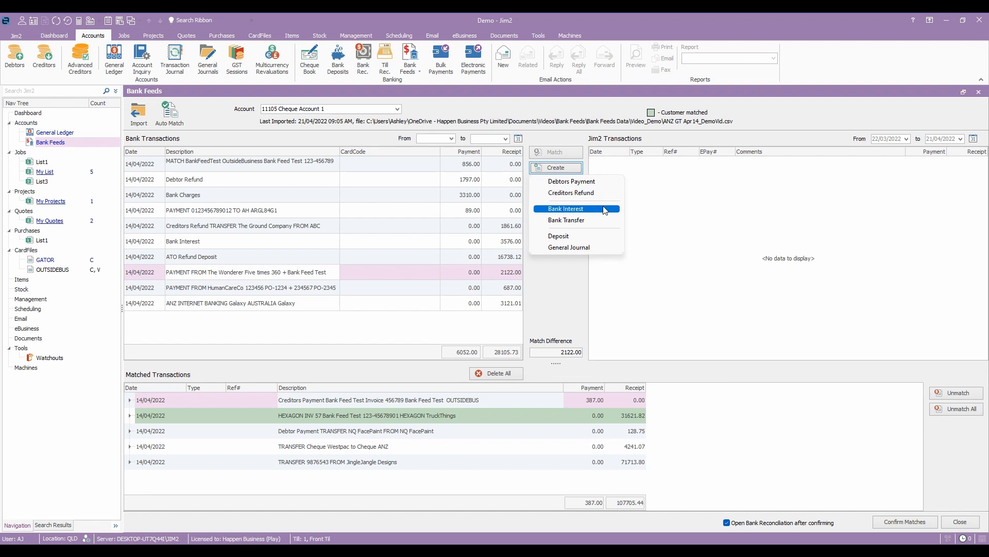
{"action": "left_click", "coordinate": [602, 248]}
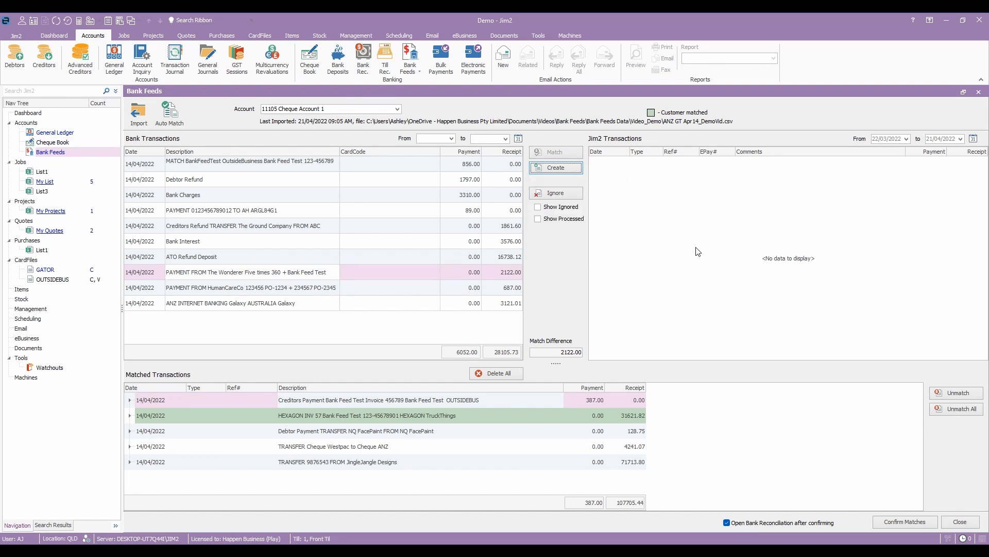
{"action": "left_click", "coordinate": [565, 169]}
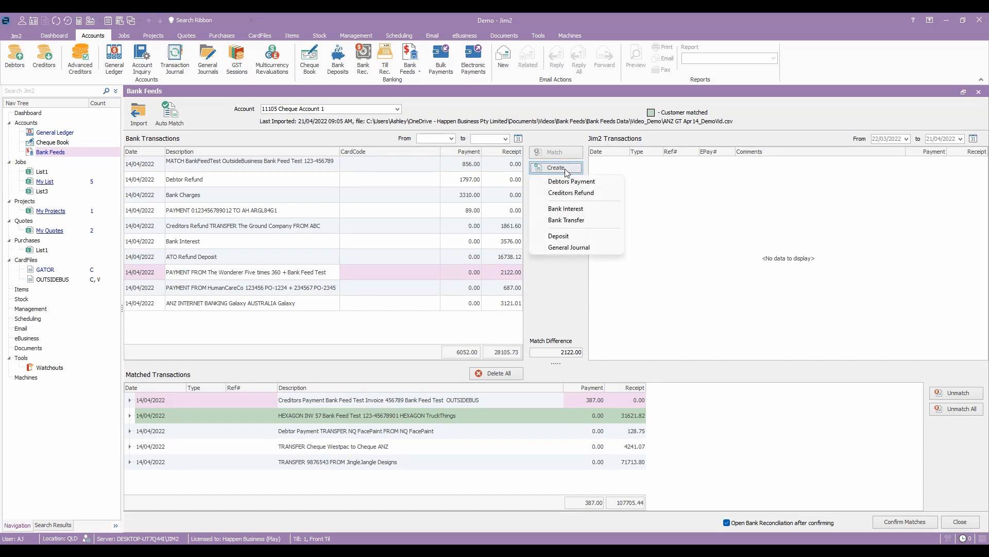
{"action": "left_click", "coordinate": [567, 236]}
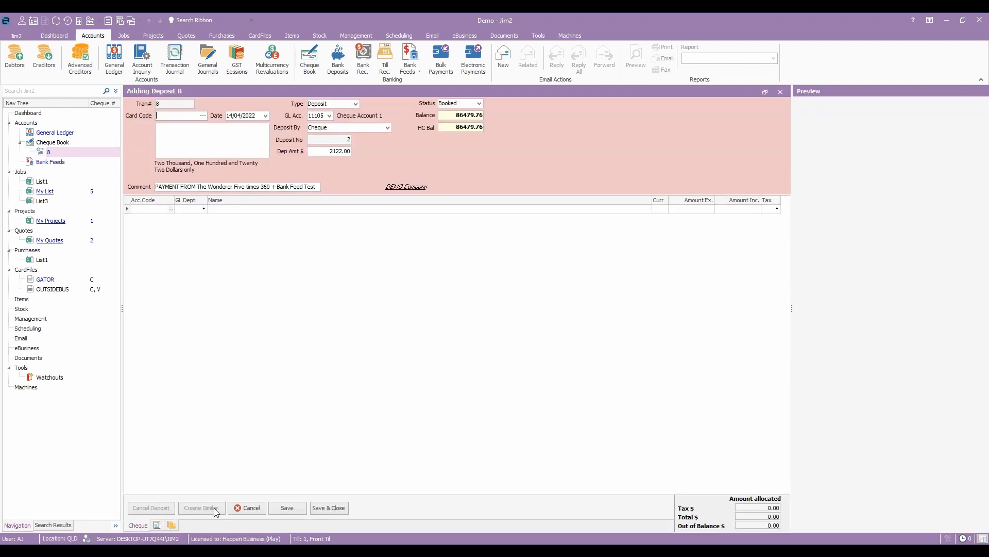
{"action": "left_click", "coordinate": [253, 509]}
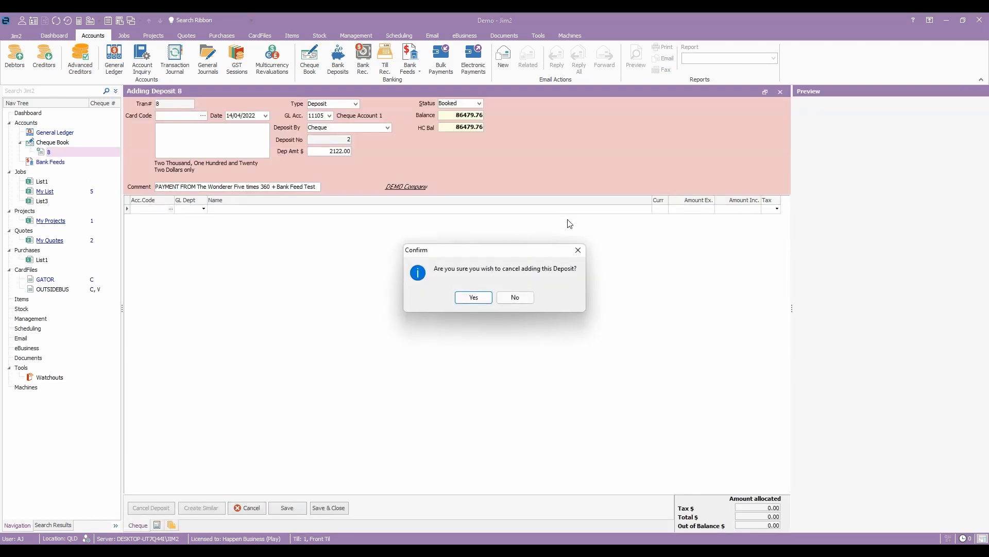
{"action": "left_click", "coordinate": [468, 299]}
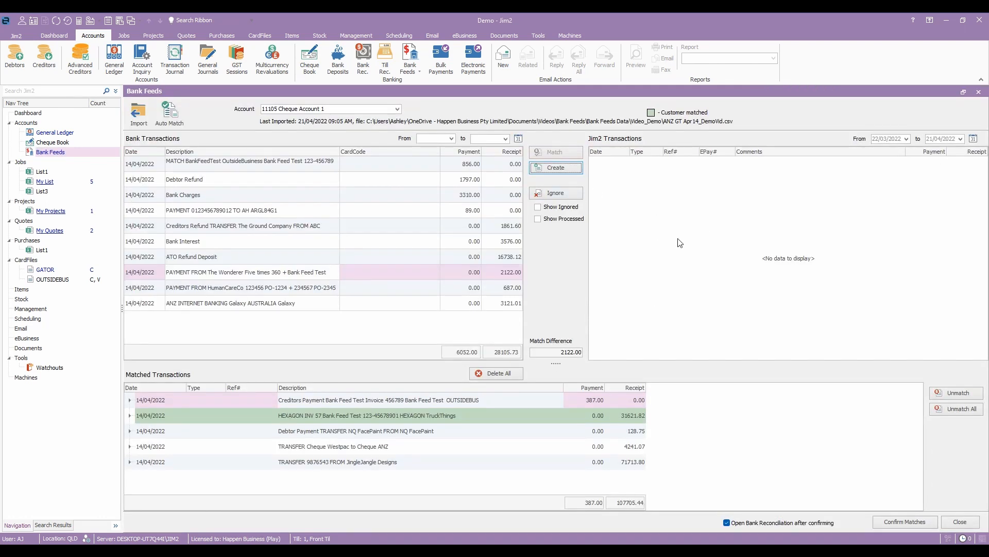
Start a debtors payment for The Wonderer Five bank receipt and review the active jobs and unpaid invoices available.
{"action": "left_click", "coordinate": [548, 170]}
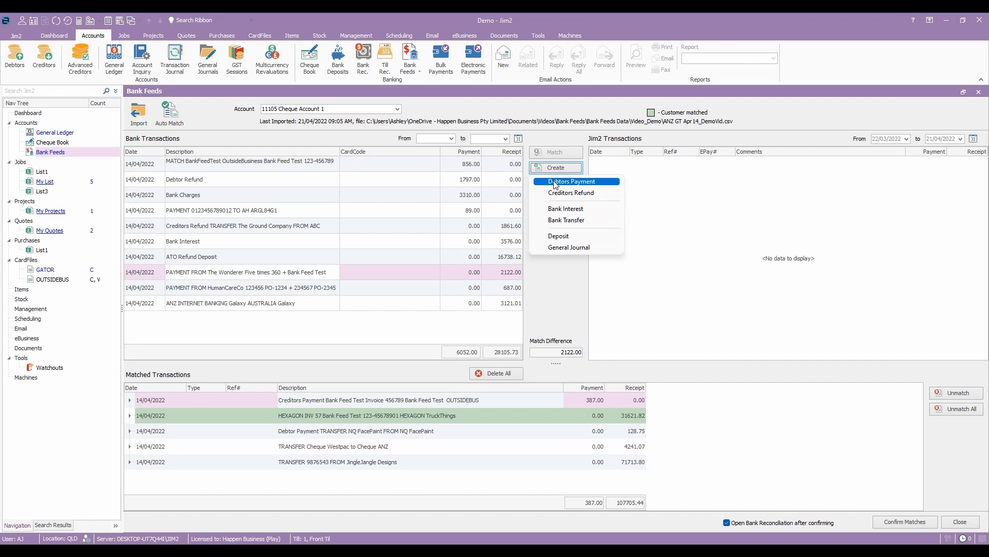
{"action": "left_click", "coordinate": [553, 181]}
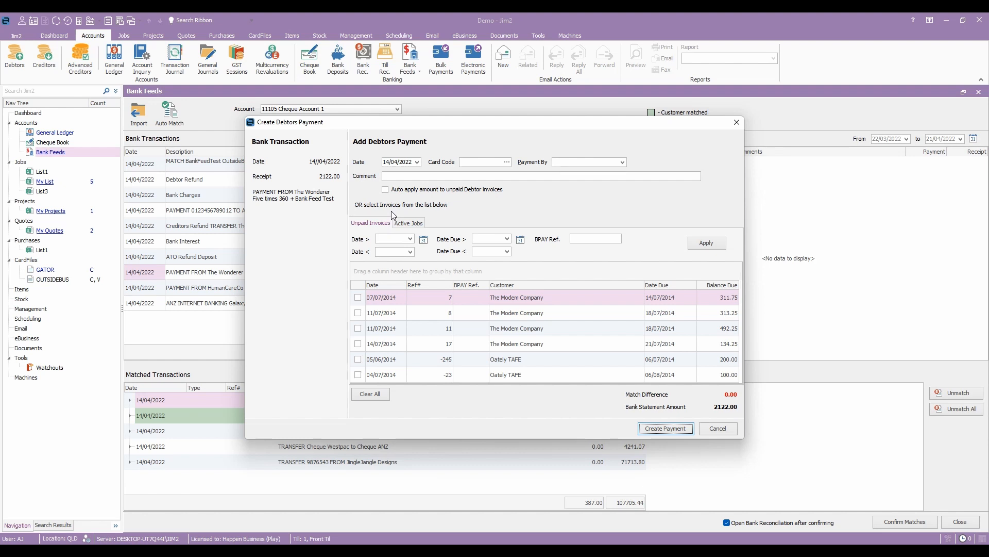
{"action": "left_click", "coordinate": [410, 225]}
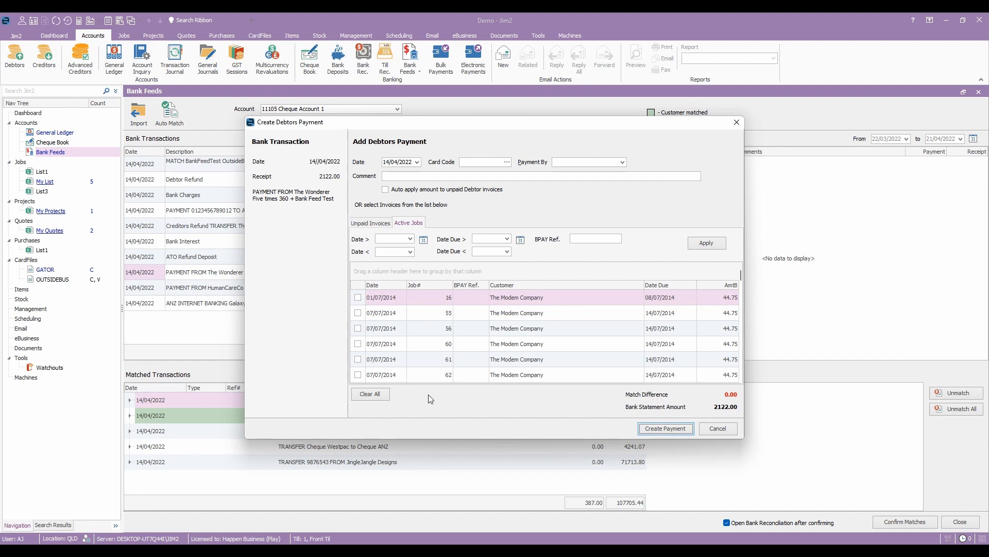
{"action": "left_click", "coordinate": [371, 224]}
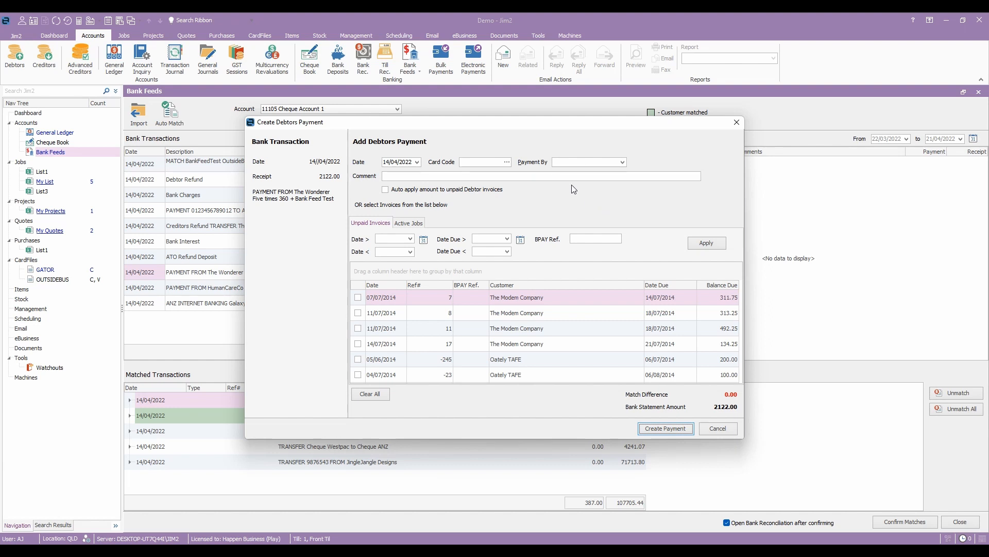
Enter the customer's card code with payment by Direct Deposit, create the 2122.00 prepayment, and save and close the debtor record.
{"action": "left_click", "coordinate": [470, 160]}
{"action": "type", "text": "BLONKY.MAC"}
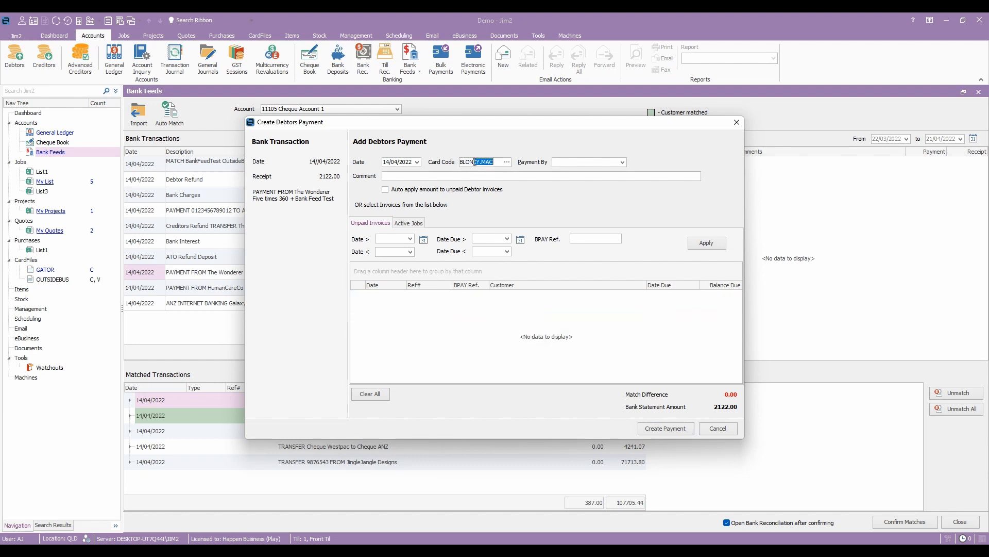
{"action": "key", "text": "Tab"}
{"action": "left_click", "coordinate": [587, 162]}
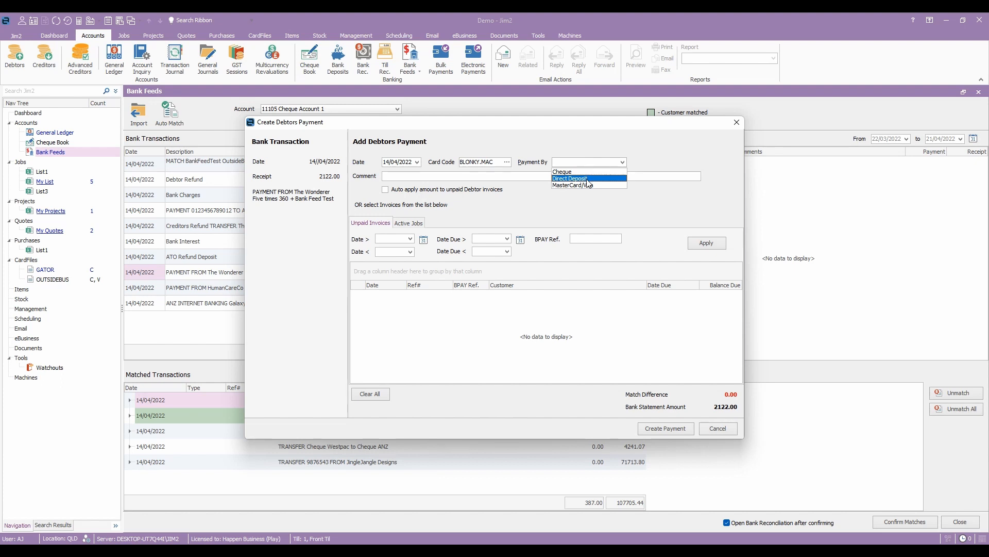
{"action": "left_click", "coordinate": [587, 180]}
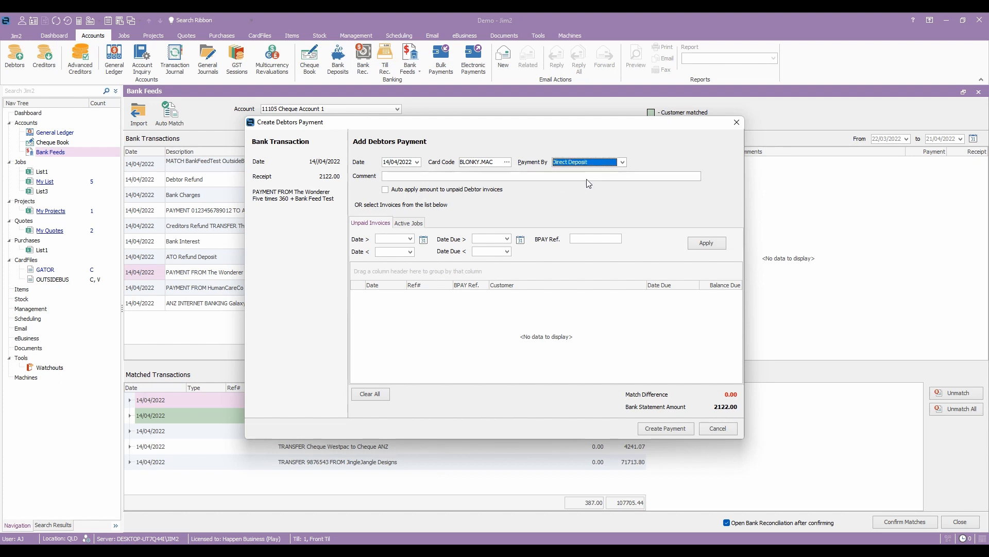
{"action": "left_click", "coordinate": [676, 430]}
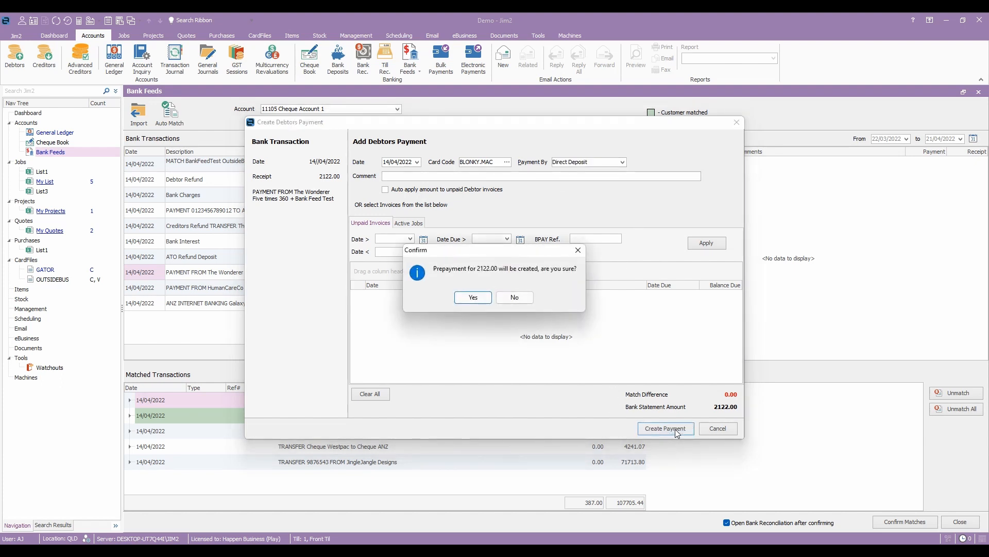
{"action": "left_click", "coordinate": [471, 298]}
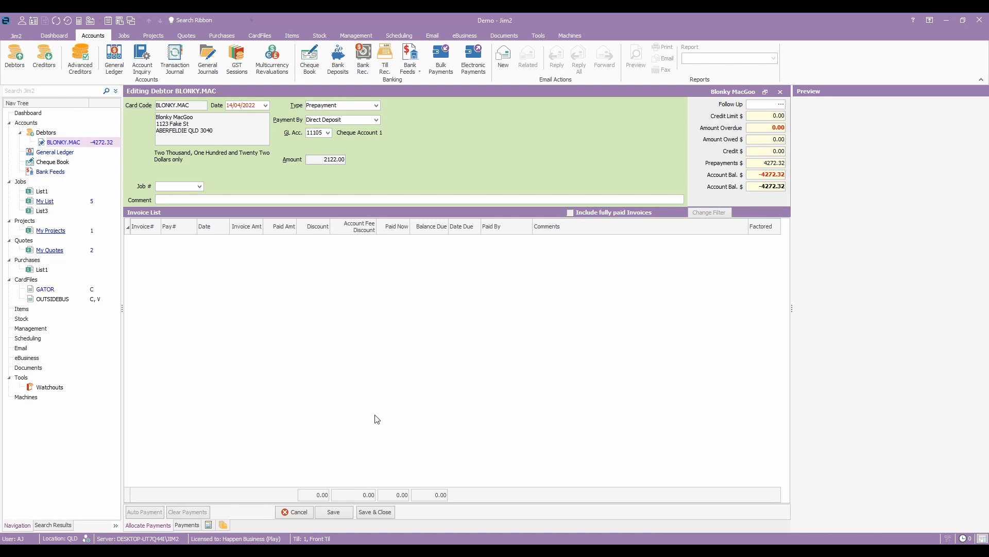
{"action": "left_click", "coordinate": [333, 512]}
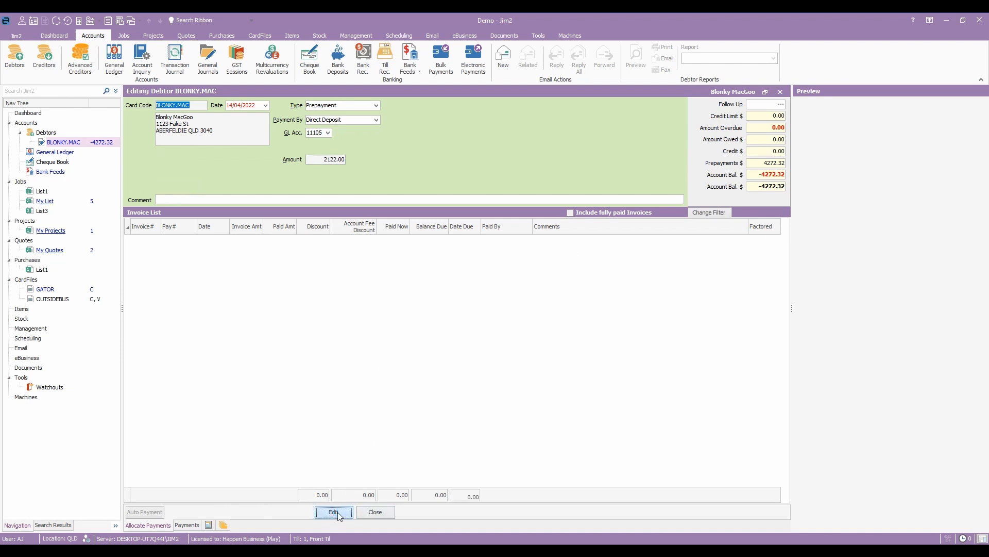
{"action": "left_click", "coordinate": [376, 512]}
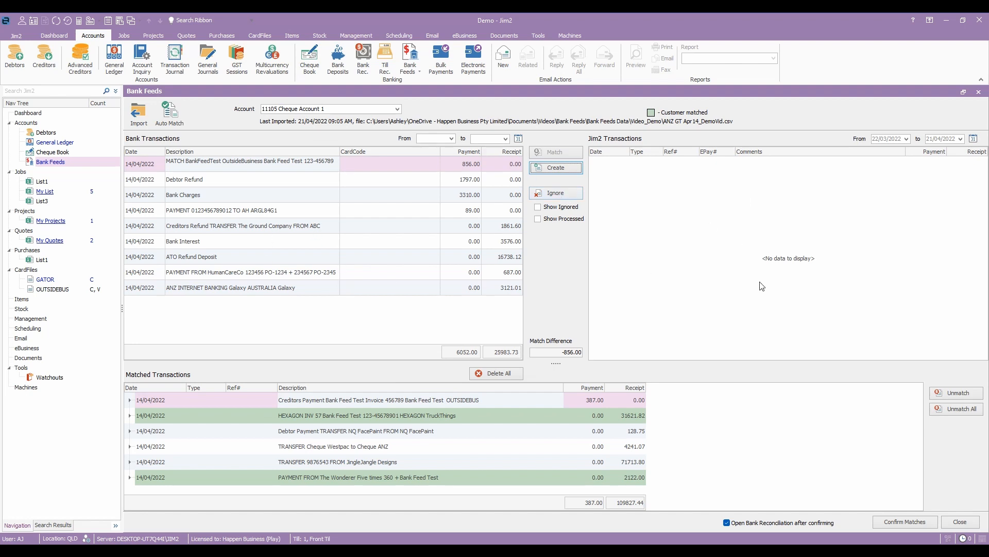
Ignore the MATCH BankFeedTest OutsideBusiness bank transaction and briefly show the ignored transactions to check it.
{"action": "left_click", "coordinate": [553, 194]}
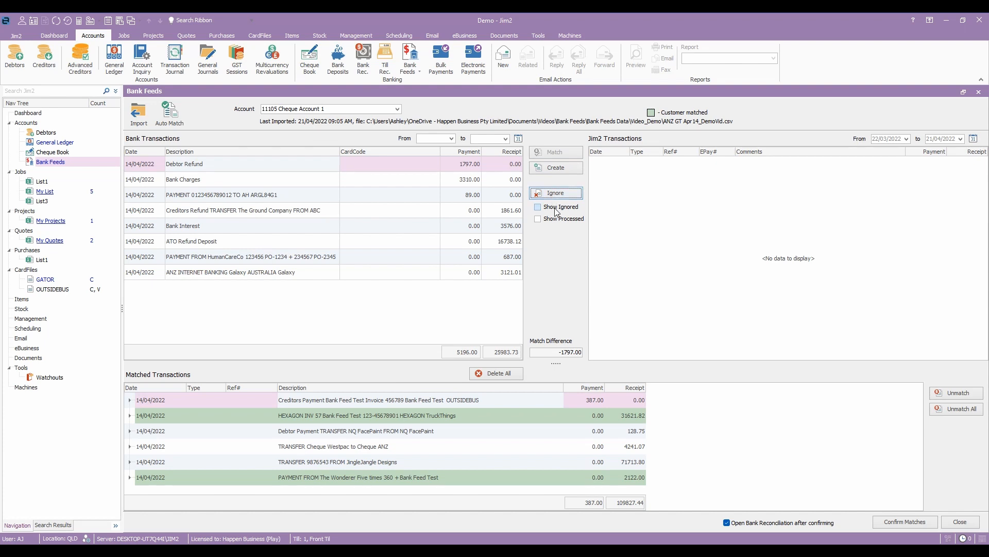
{"action": "left_click", "coordinate": [556, 210]}
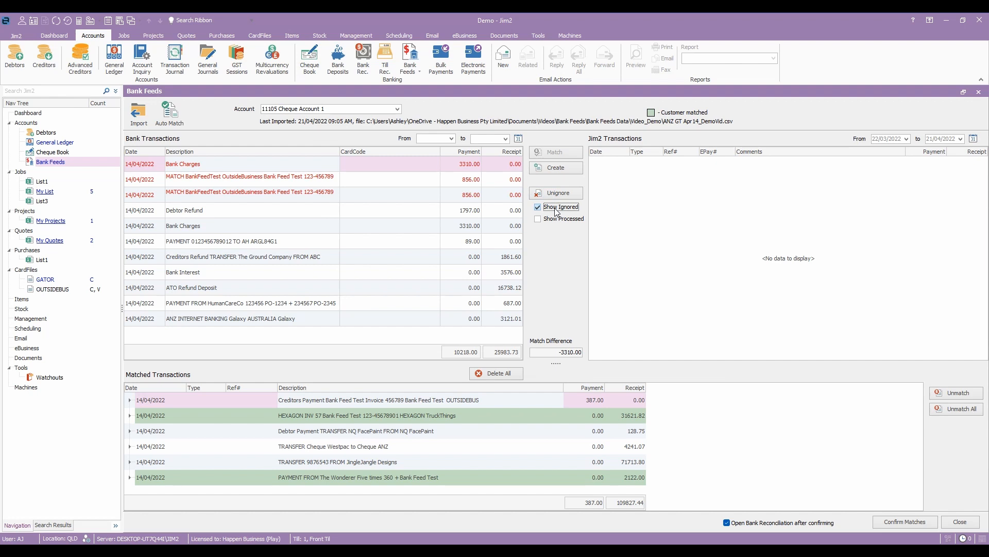
{"action": "left_click", "coordinate": [557, 210]}
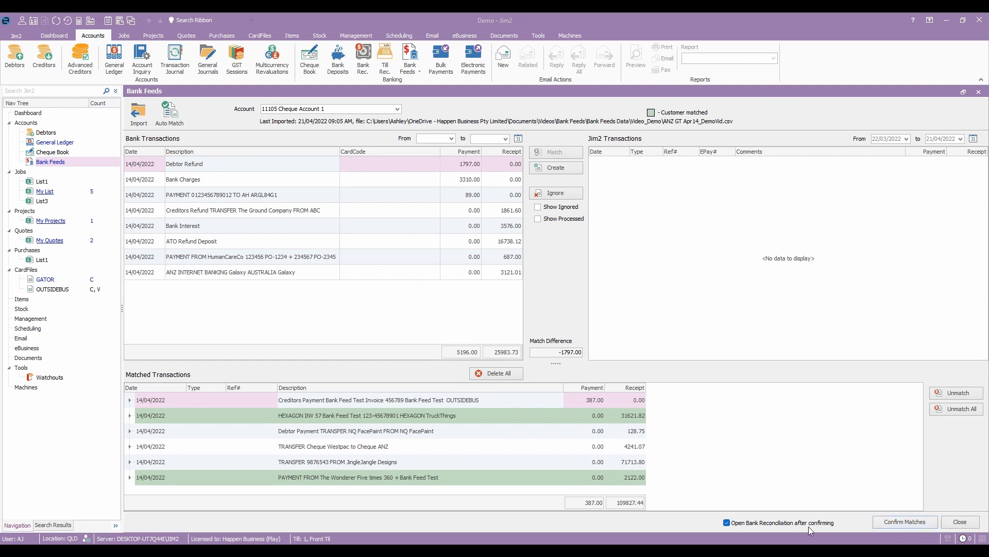
Confirm the matched transactions and save the bank reconciliation for Cheque Account 1 without reconciling it.
{"action": "left_click", "coordinate": [885, 521]}
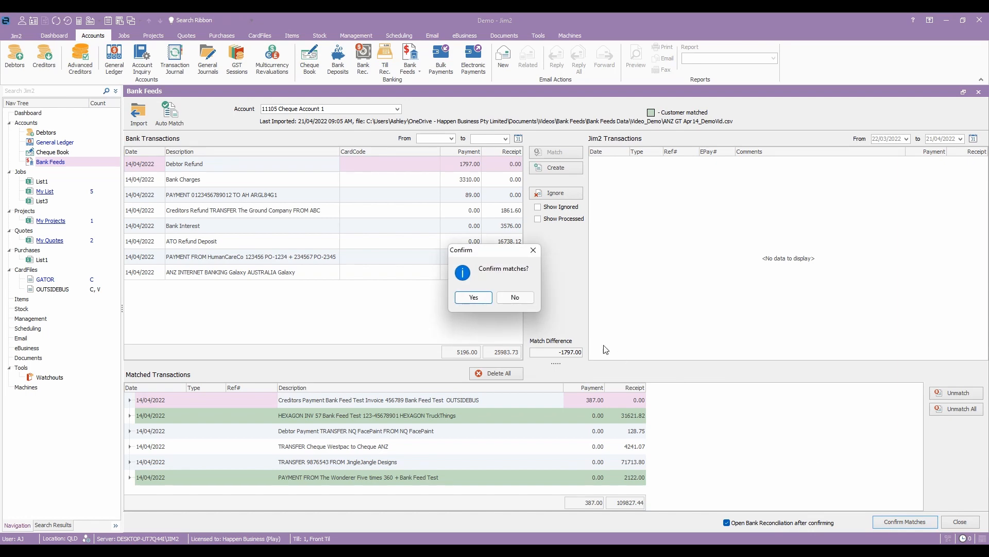
{"action": "left_click", "coordinate": [474, 297]}
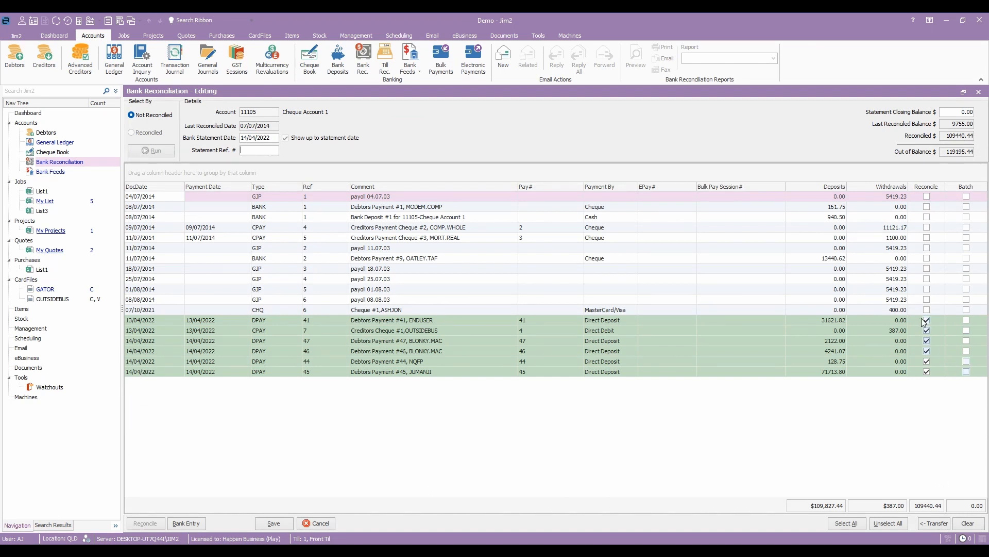
{"action": "left_click", "coordinate": [269, 523]}
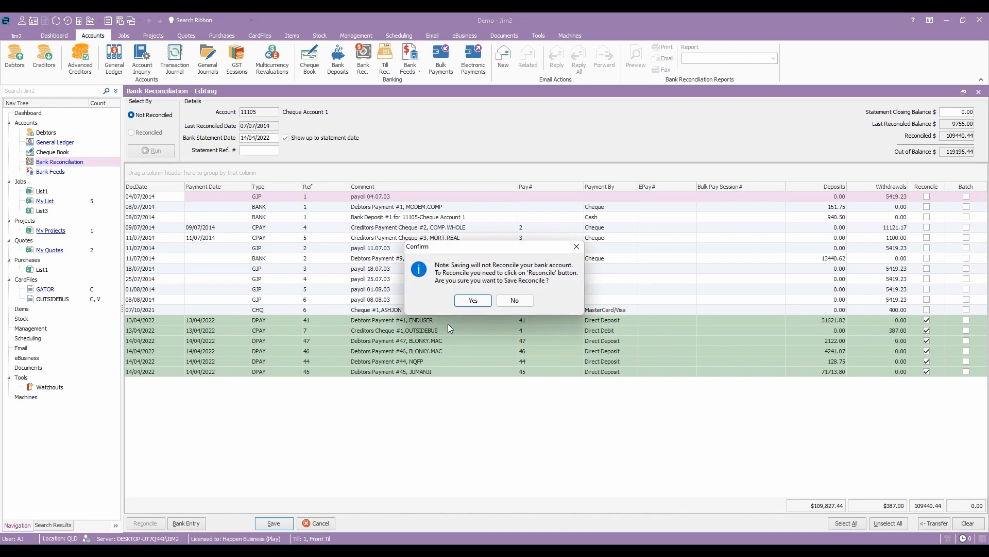
{"action": "left_click", "coordinate": [472, 302]}
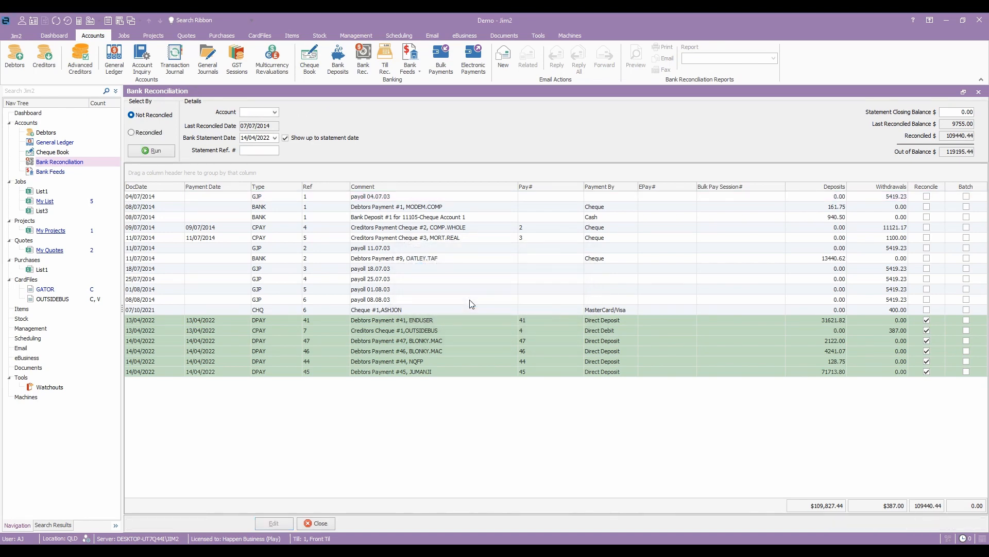